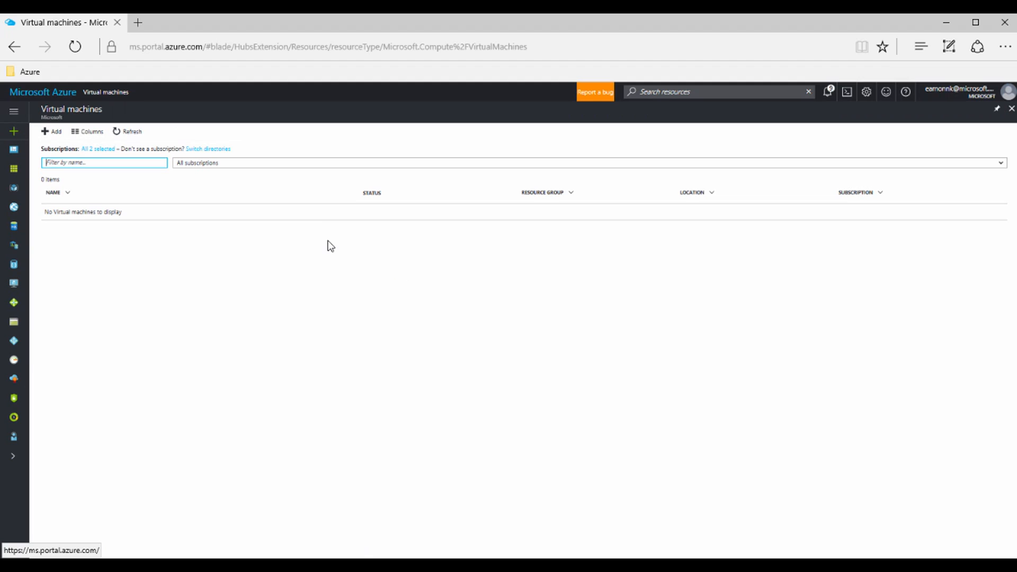
Add a virtual machine based on the Ubuntu Server 16.04 LTS image from the Compute gallery
left_click(45, 132)
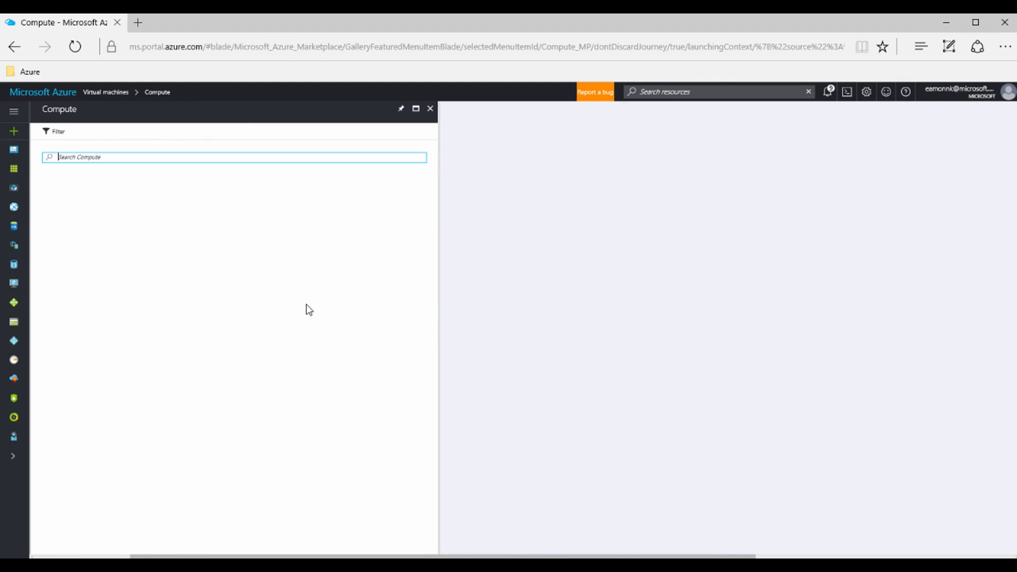
left_click(211, 388)
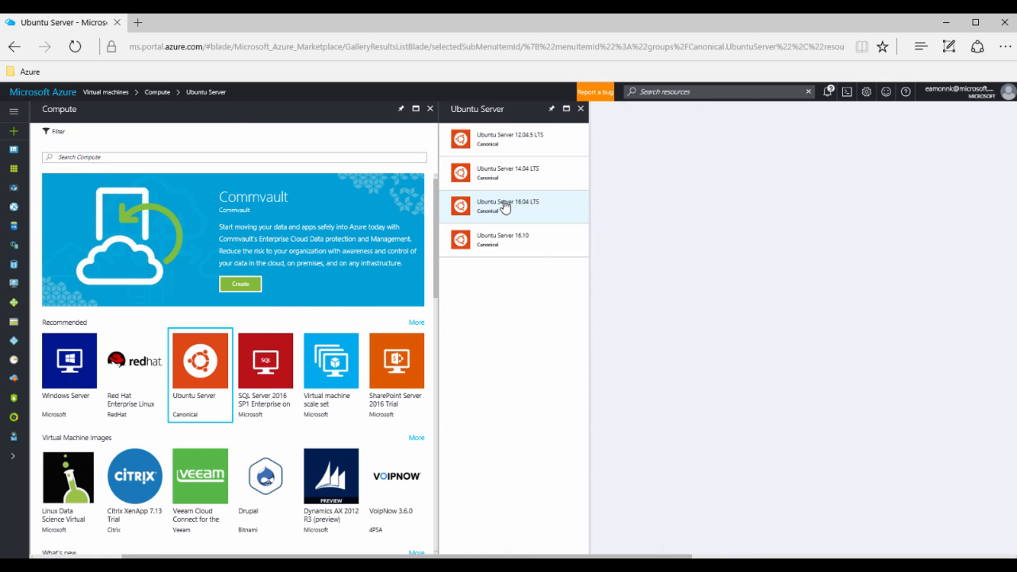
left_click(505, 206)
left_click(633, 528)
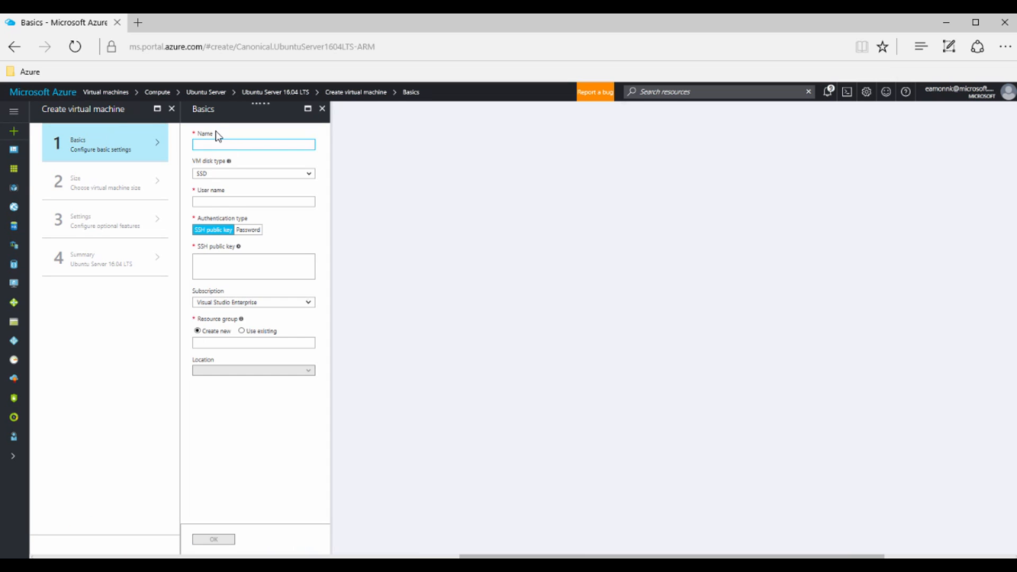
Name the virtual machine Ubuntu1 and set its disk type to HDD
type("gbu")
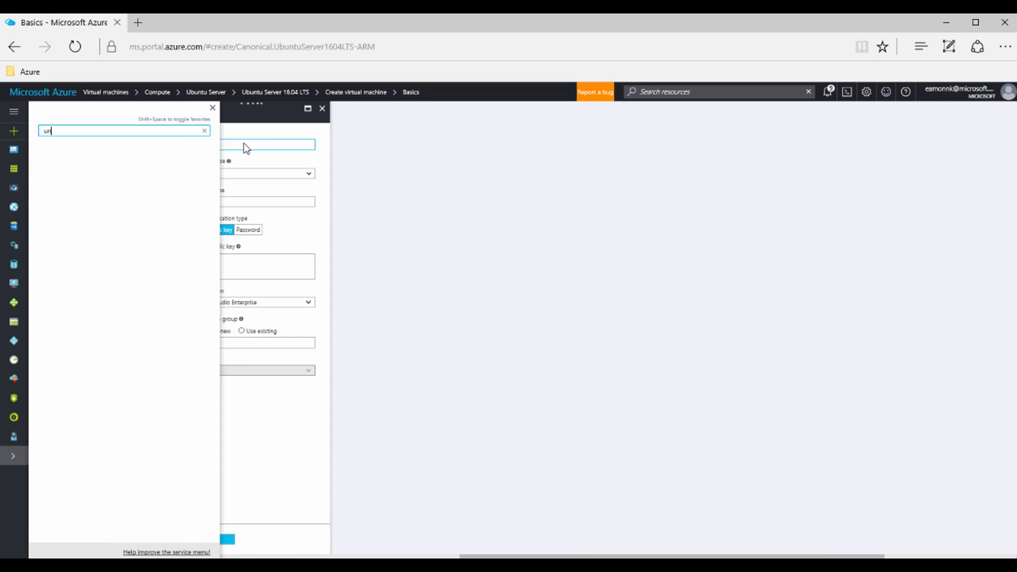
left_click(243, 146)
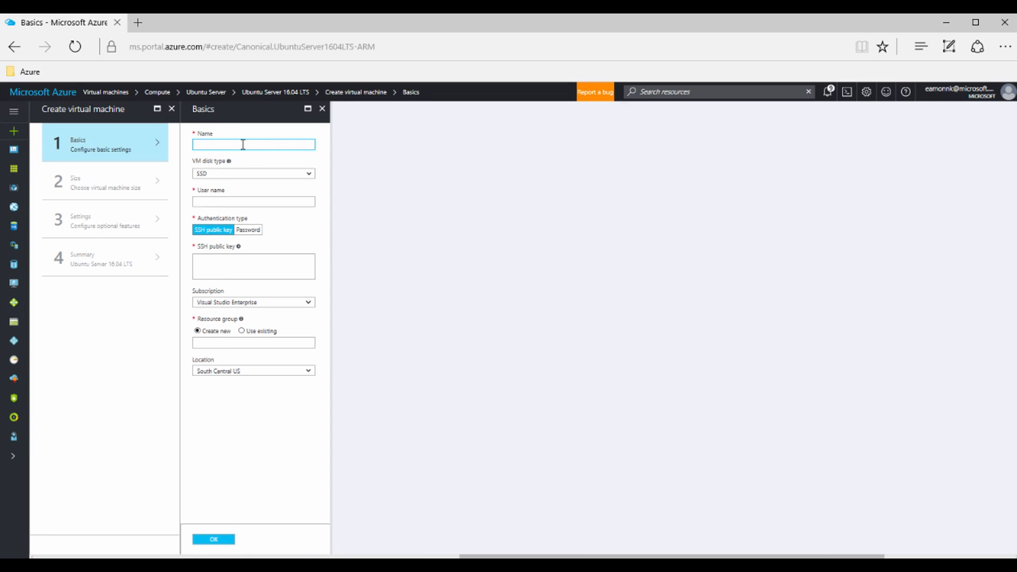
type("1")
left_click(236, 175)
left_click(231, 189)
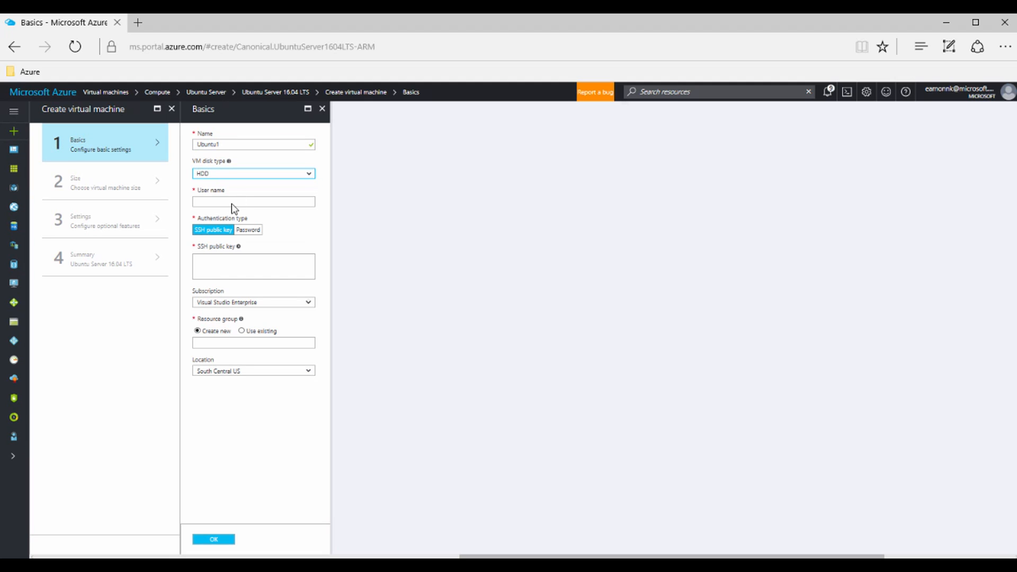
Enter linuxuser as the user name and paste the SSH public key for authentication
left_click(233, 202)
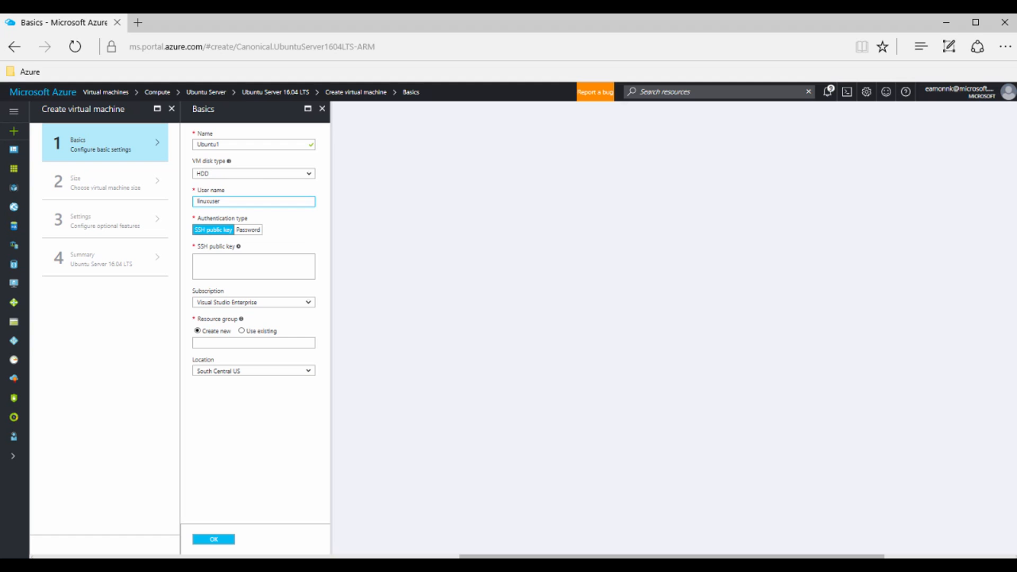
left_click(245, 263)
key("ctrl+v")
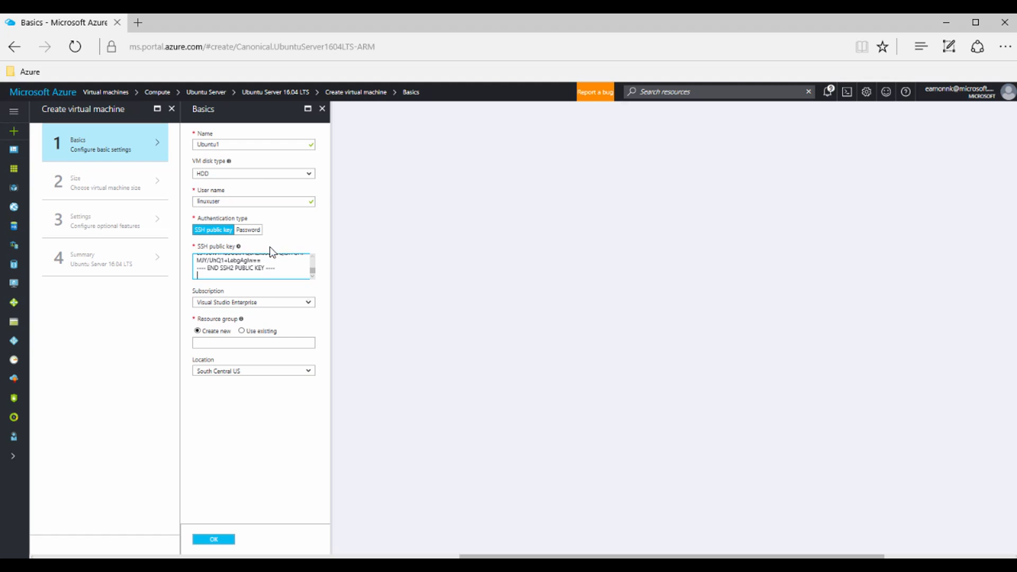
key("BackSpace")
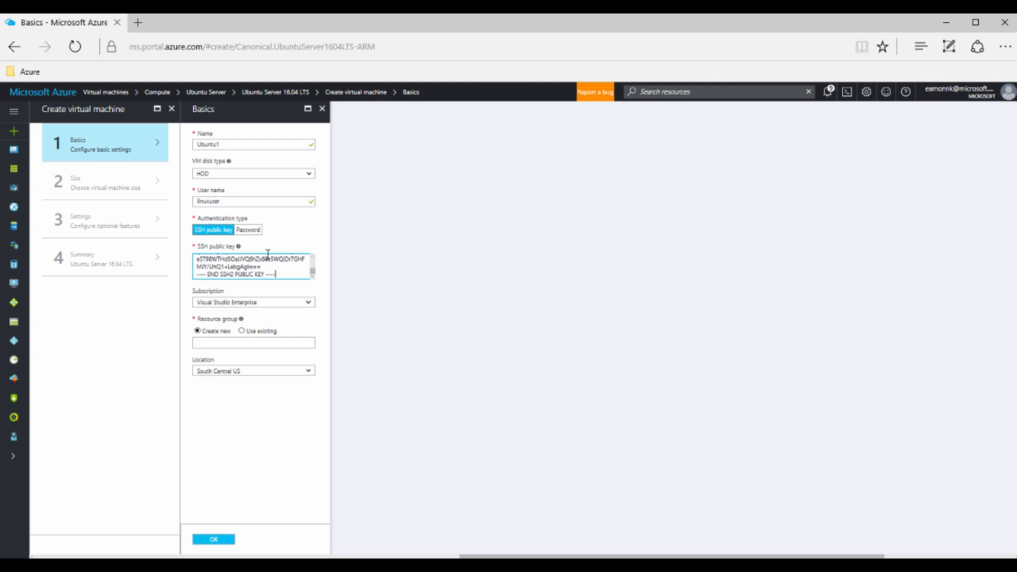
Create a new resource group named ubuntu1_rg for the virtual machine and confirm the basic settings
left_click(245, 341)
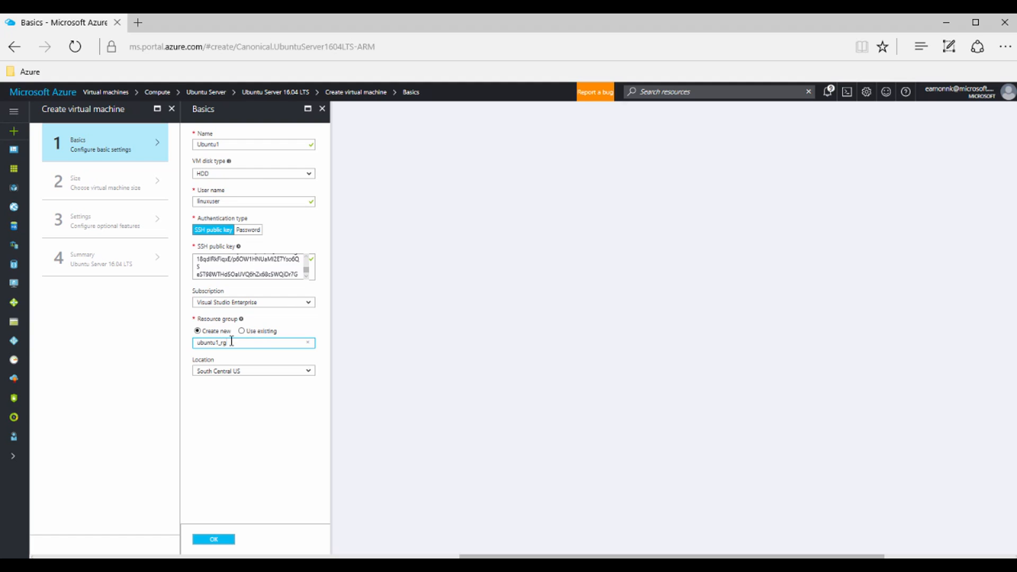
left_click(214, 540)
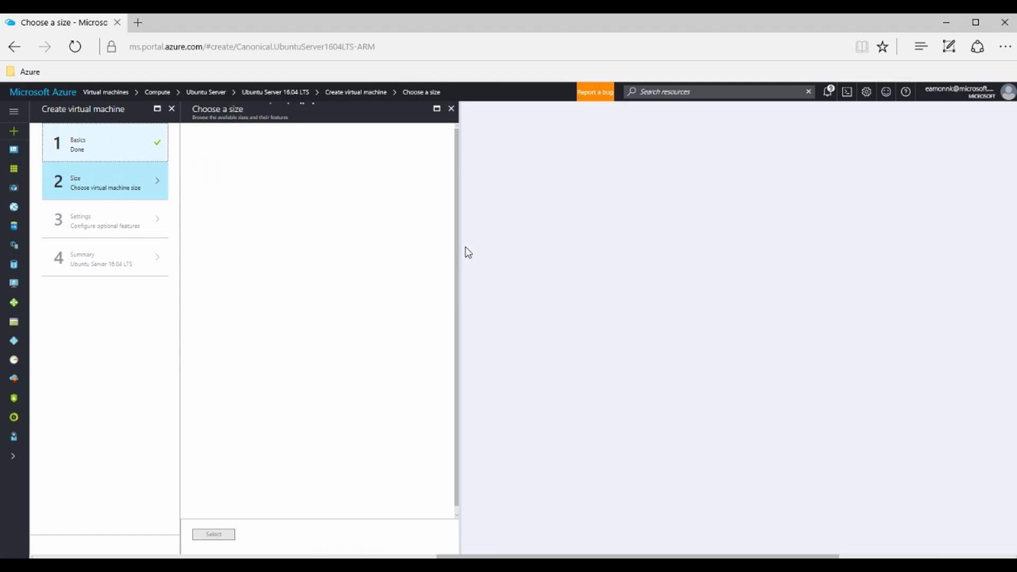
Show all available virtual machine sizes and choose A1 Standard
left_click(439, 165)
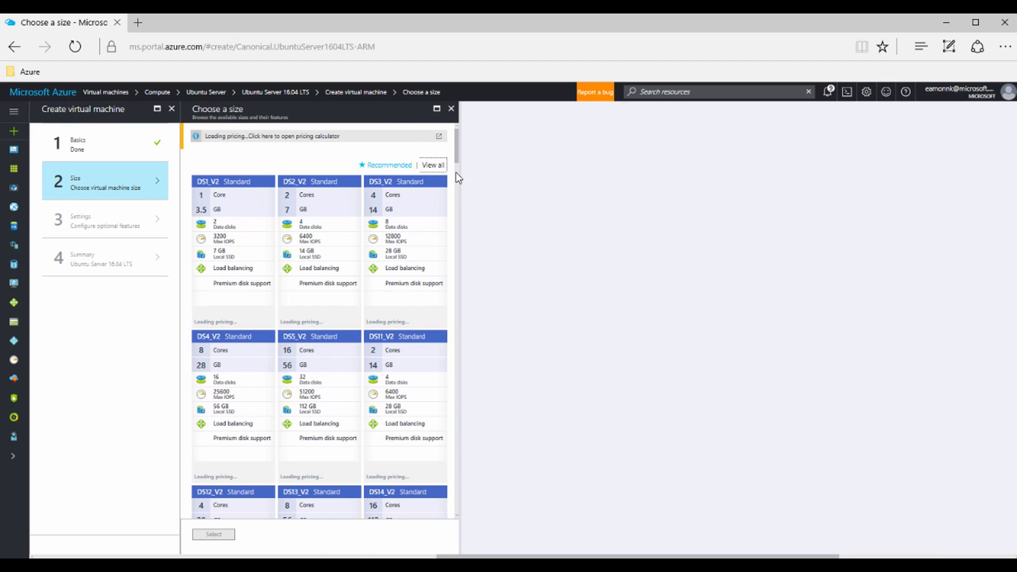
left_click(457, 174)
left_click_drag(456, 174, 457, 427)
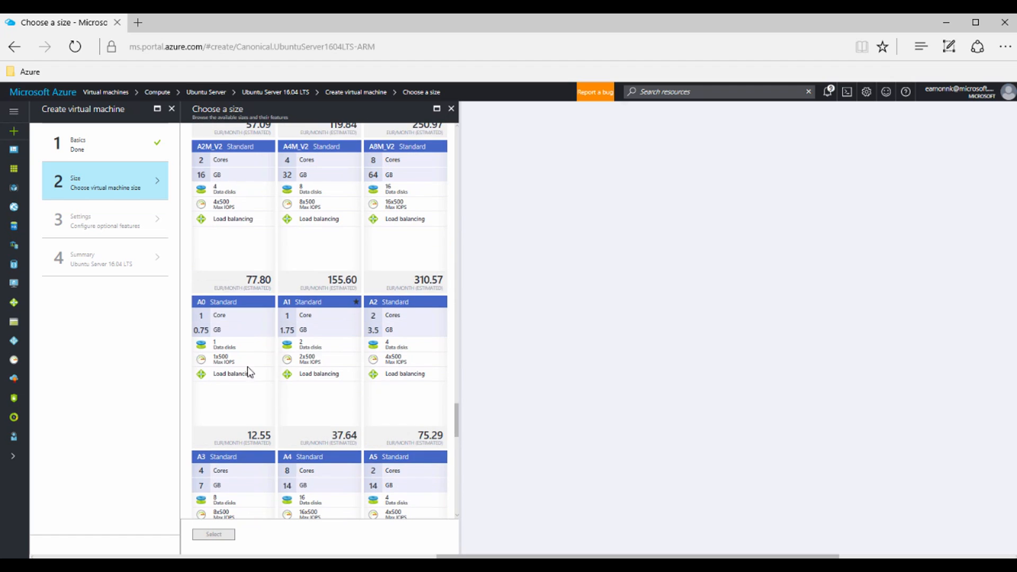
left_click(318, 342)
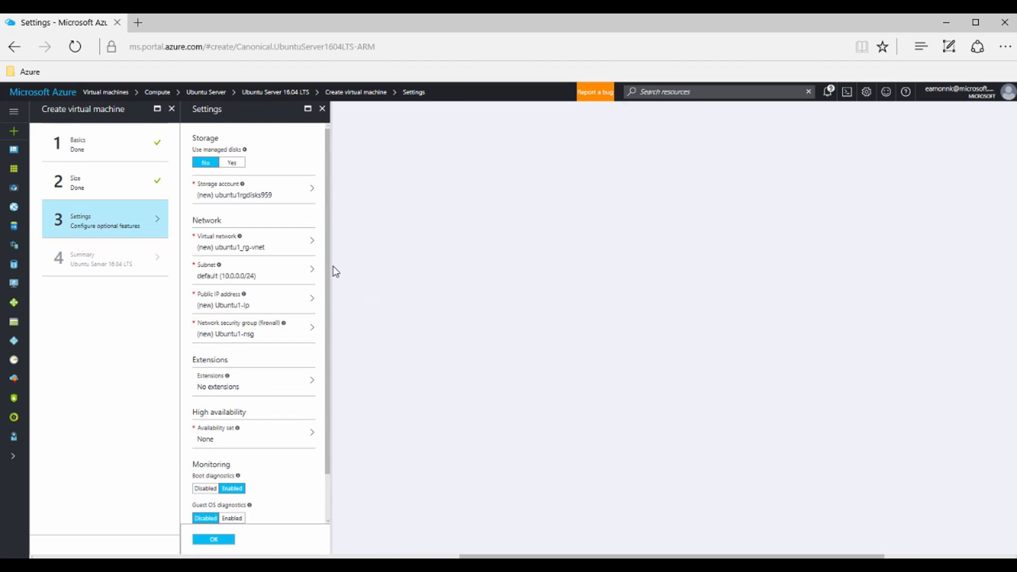
Accept the default storage, network and monitoring settings and submit the virtual machine for deployment from the summary
left_click_drag(326, 268, 326, 314)
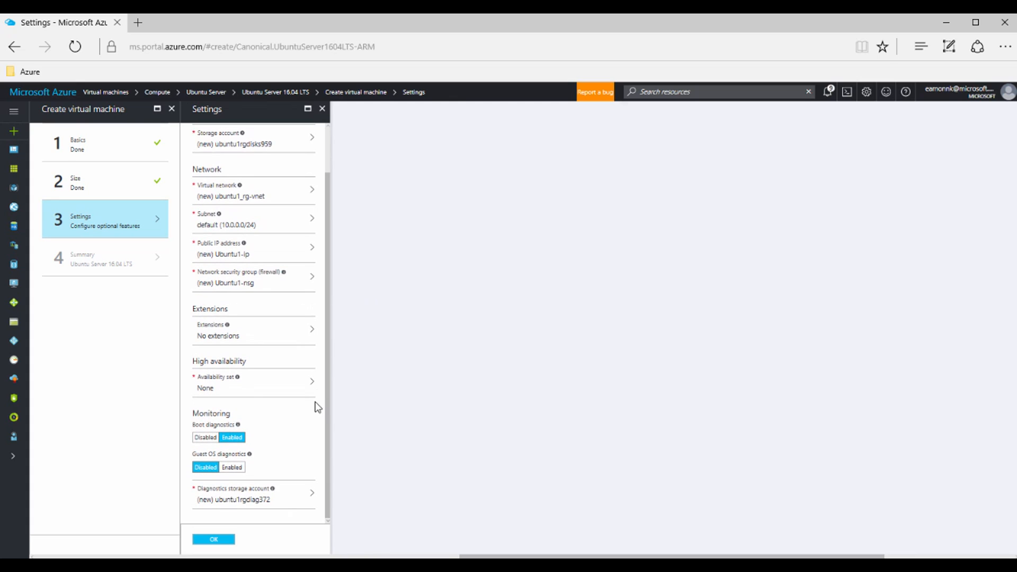
left_click(214, 541)
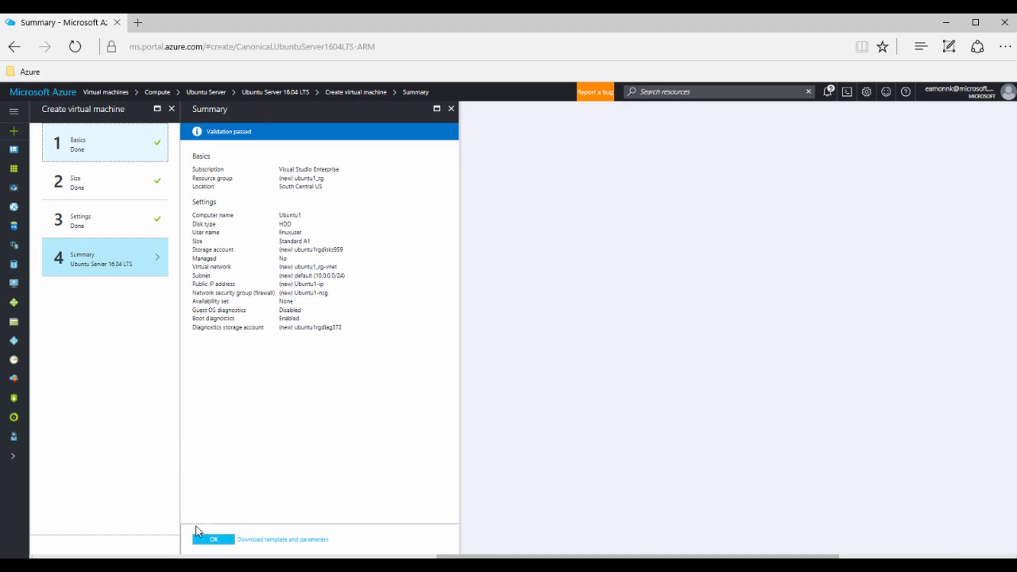
left_click(215, 539)
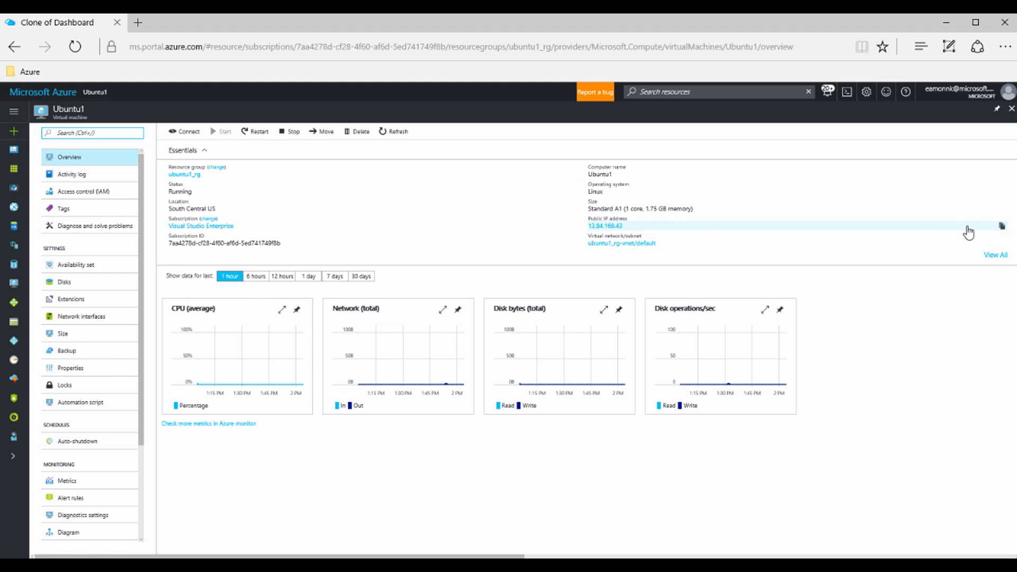
Copy the Ubuntu1 virtual machine's public IP address and load the saved Ubuntu1 session in PuTTY
left_click(1002, 229)
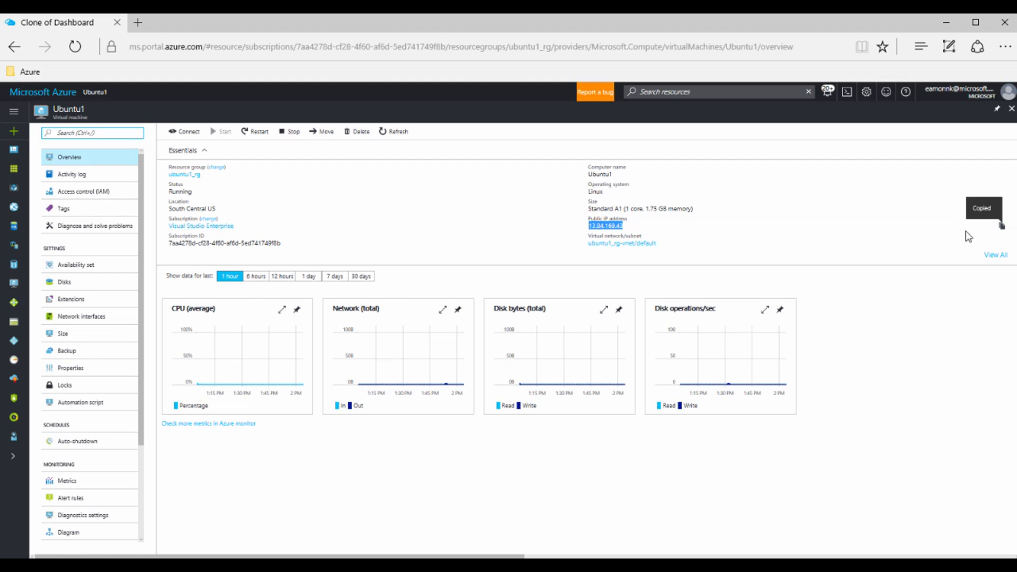
left_click_drag(1006, 152, 479, 233)
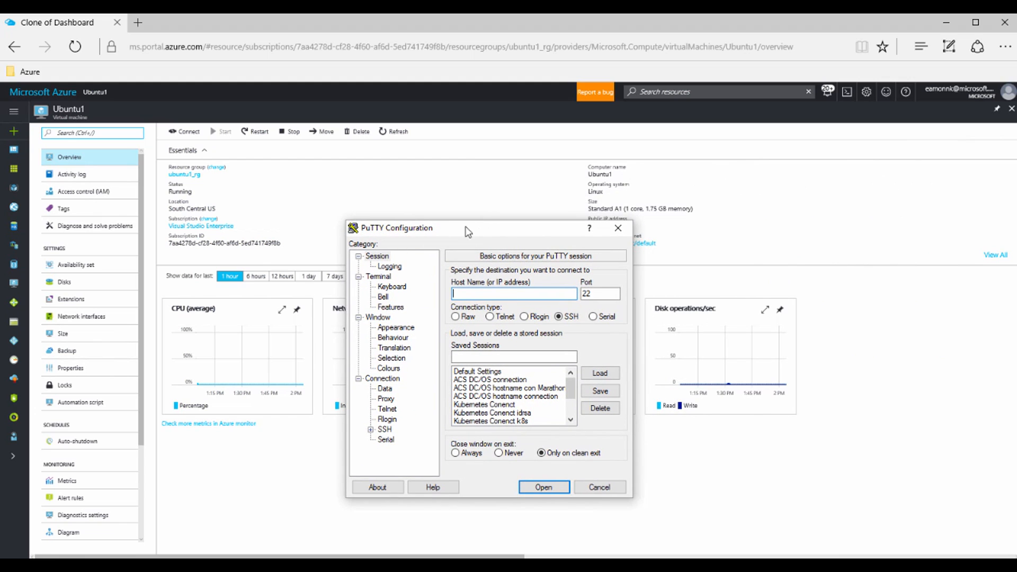
left_click_drag(572, 383, 572, 401)
left_click(479, 412)
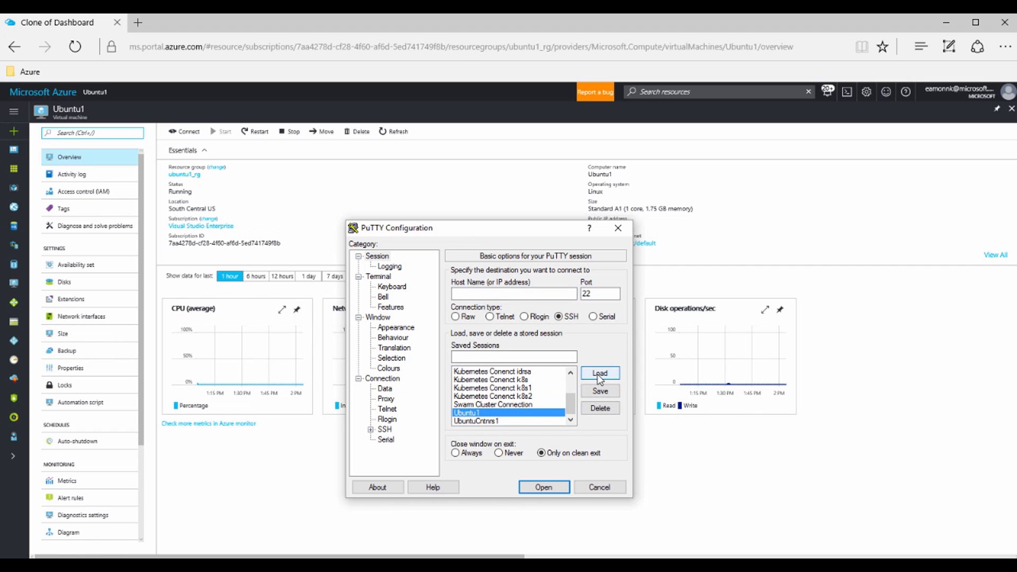
left_click(600, 377)
left_click_drag(480, 293, 449, 318)
left_click(487, 293)
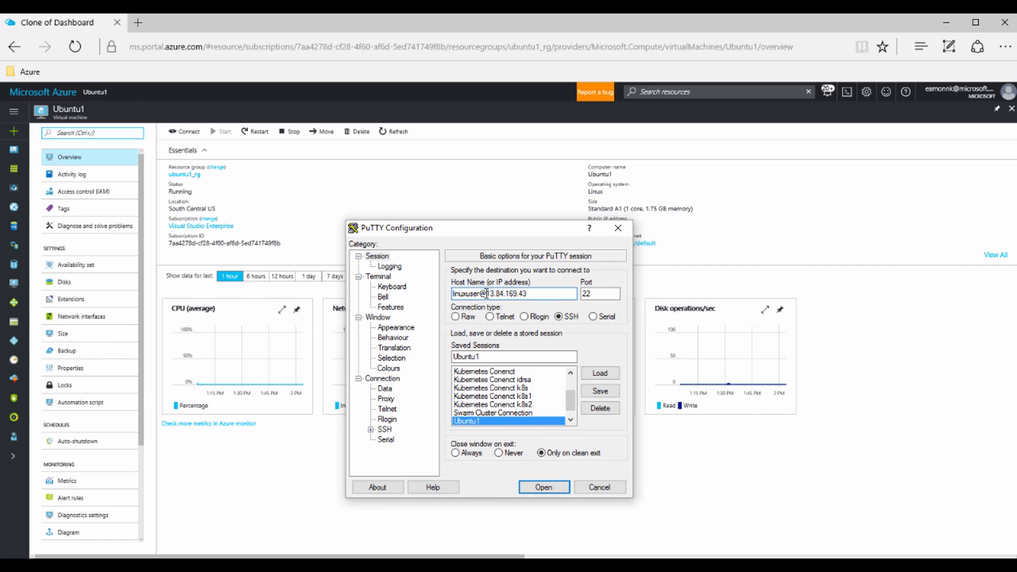
left_click_drag(527, 293, 492, 295)
key("Right")
double_click(596, 293)
left_click(603, 393)
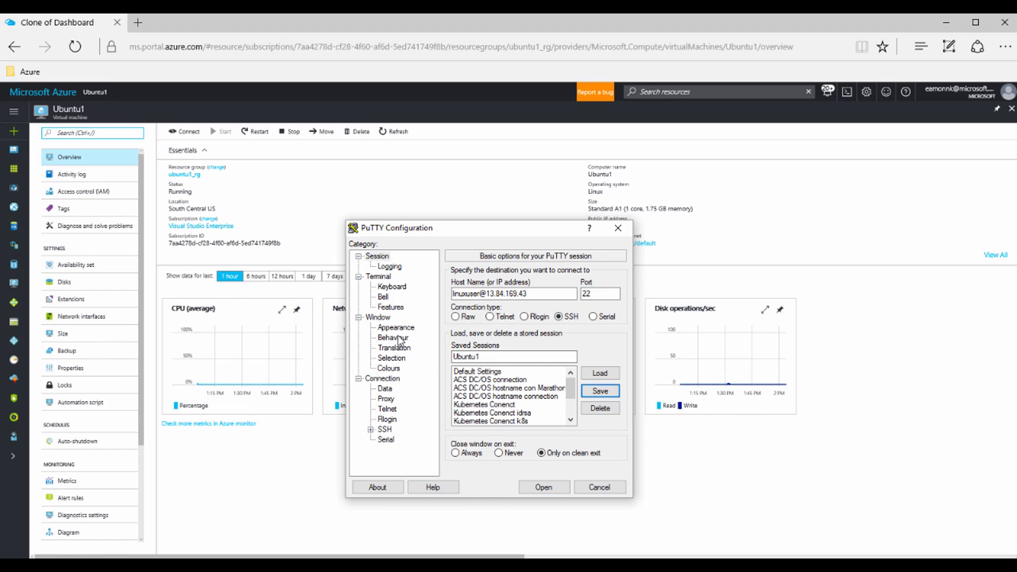
Select privatekey1.ppk from C:\Putty\Ubuntu as the private key file for SSH authentication
left_click(371, 429)
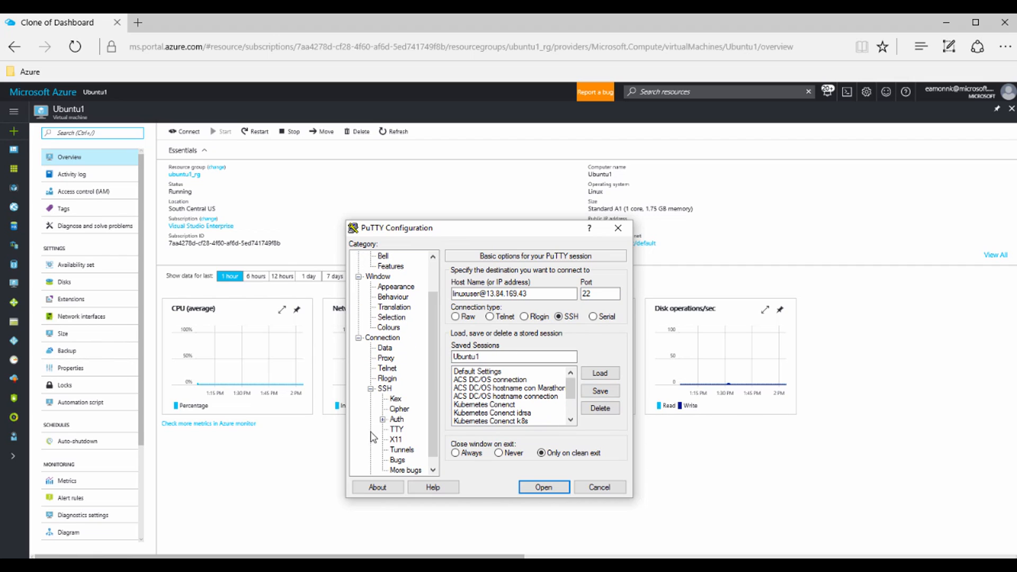
left_click(384, 390)
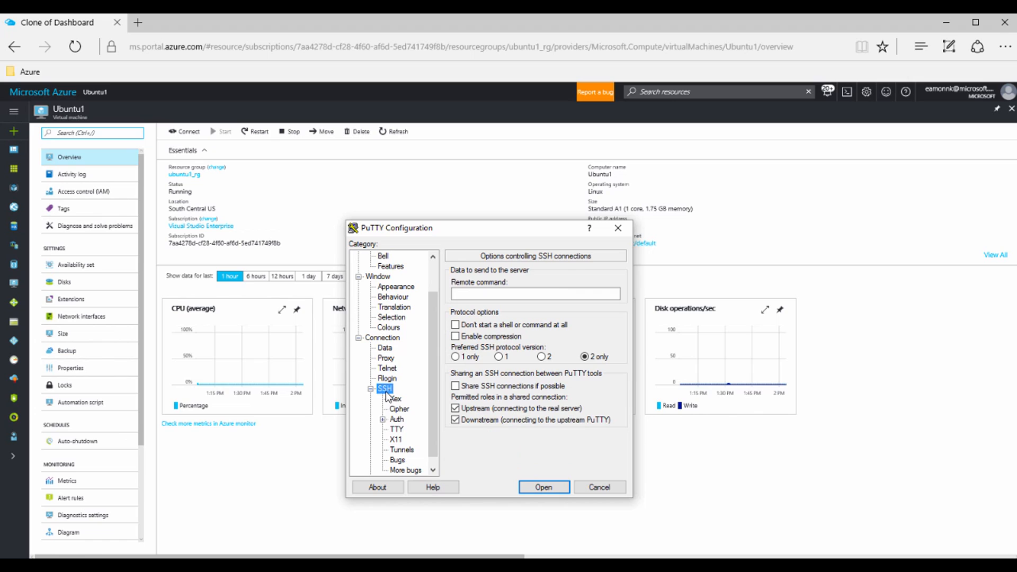
left_click(396, 419)
left_click(603, 403)
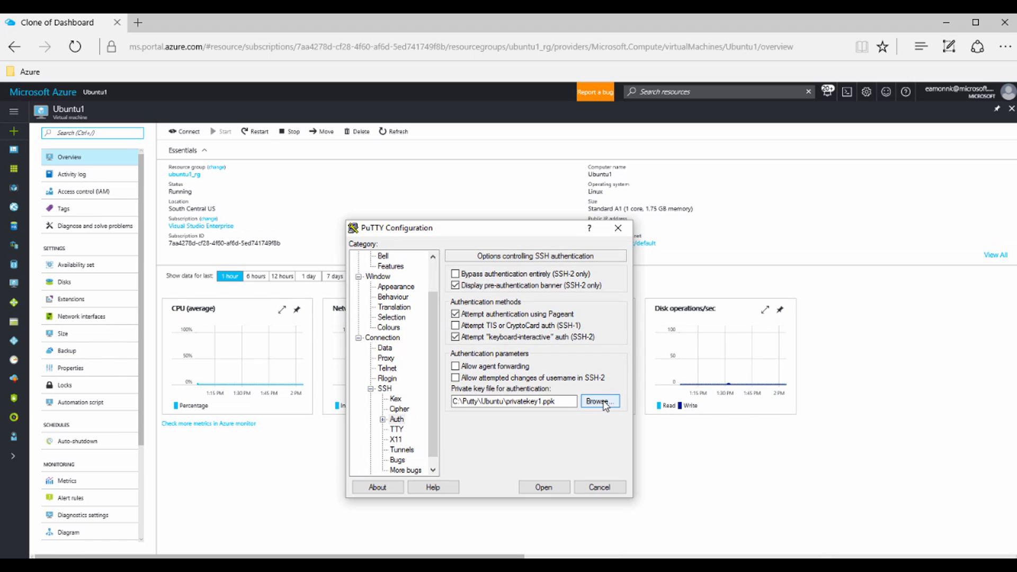
left_click(603, 403)
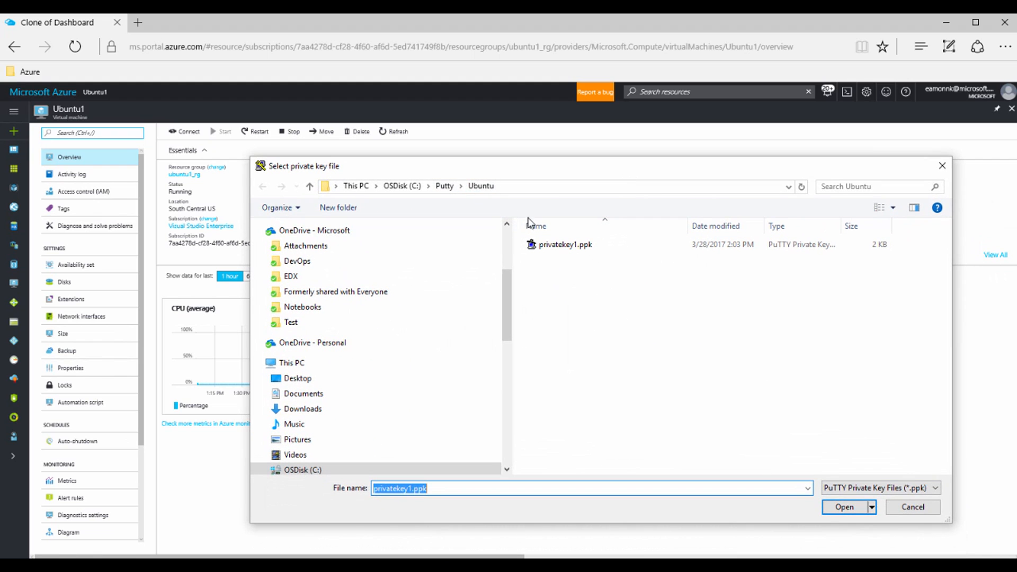
left_click(543, 245)
left_click(842, 507)
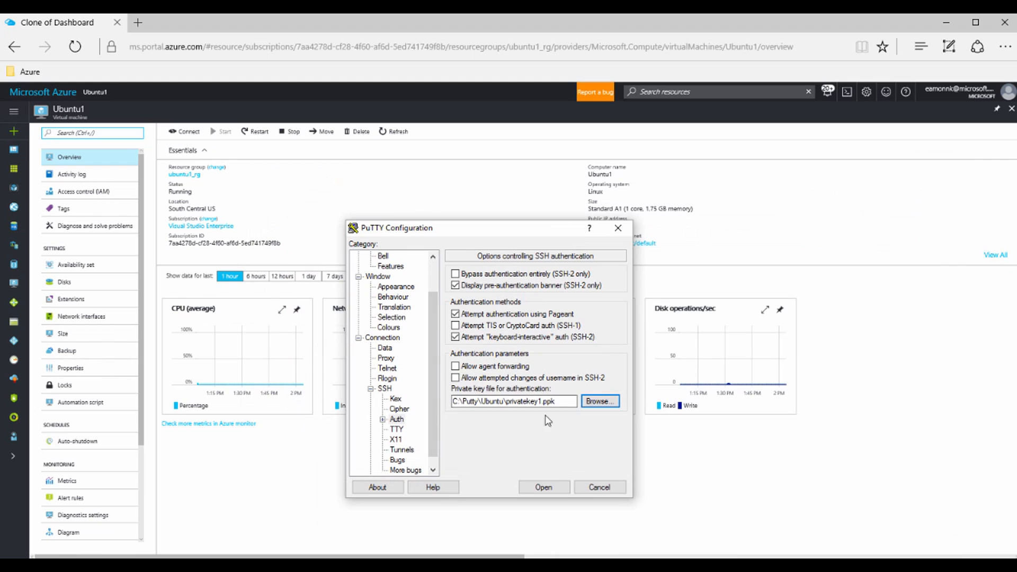
Save the Ubuntu1 session again with its SSH authentication settings
scroll(405, 291, "up", 2)
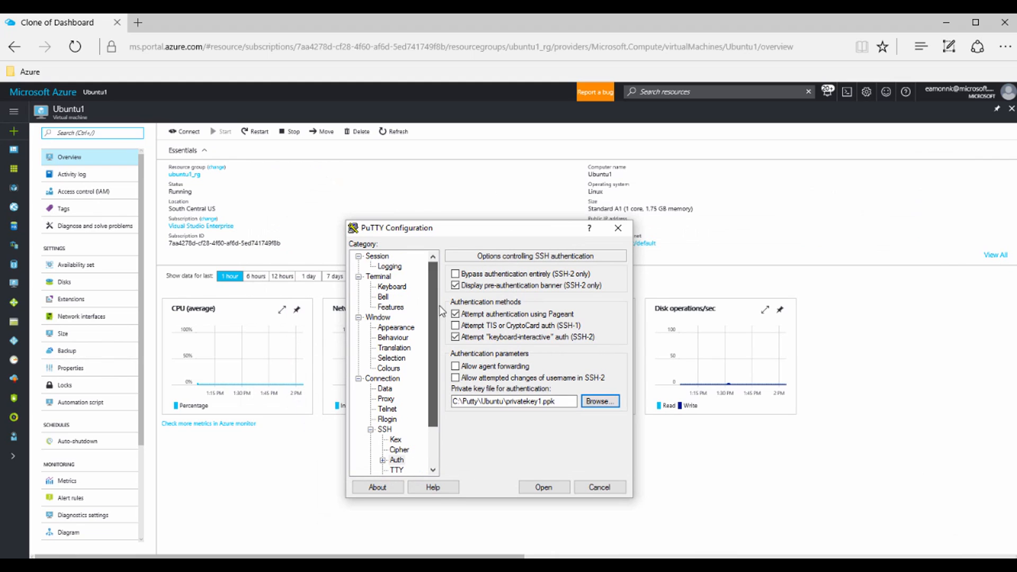
left_click(377, 256)
left_click(600, 391)
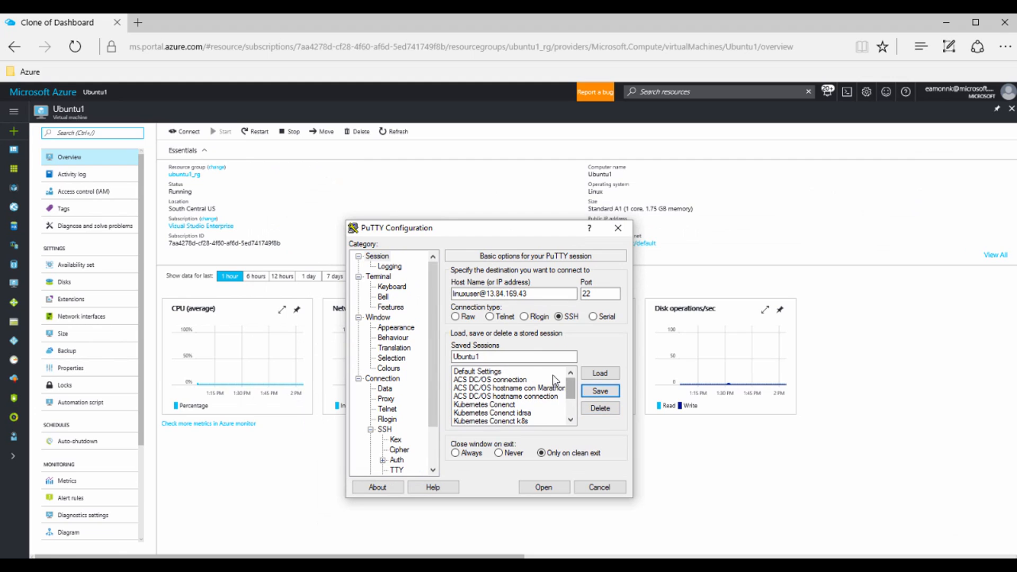
Review the SSH tunnel port forwarding options and open the SSH connection to the Ubuntu1 virtual machine
scroll(432, 357, "down", 2)
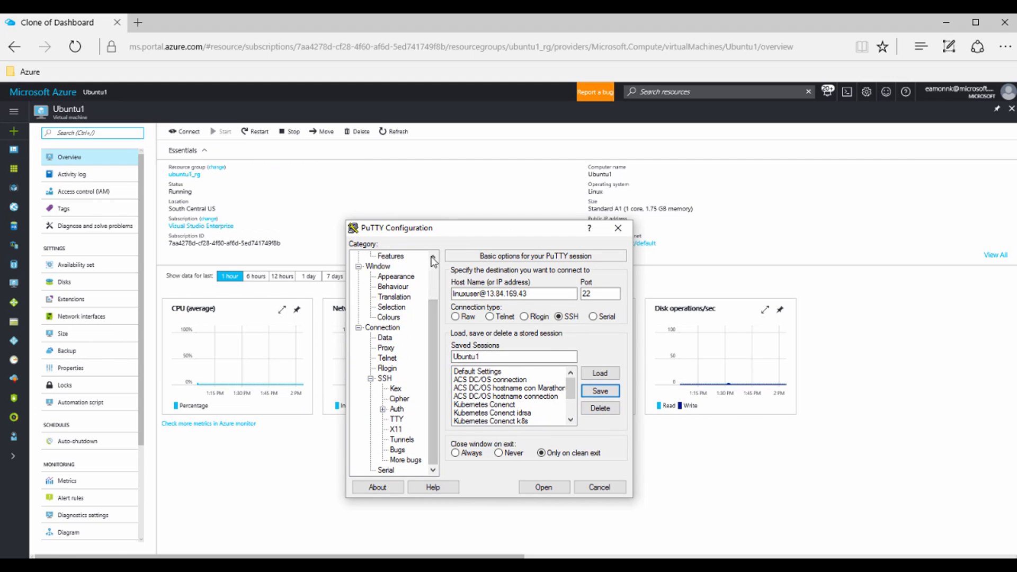
left_click(403, 441)
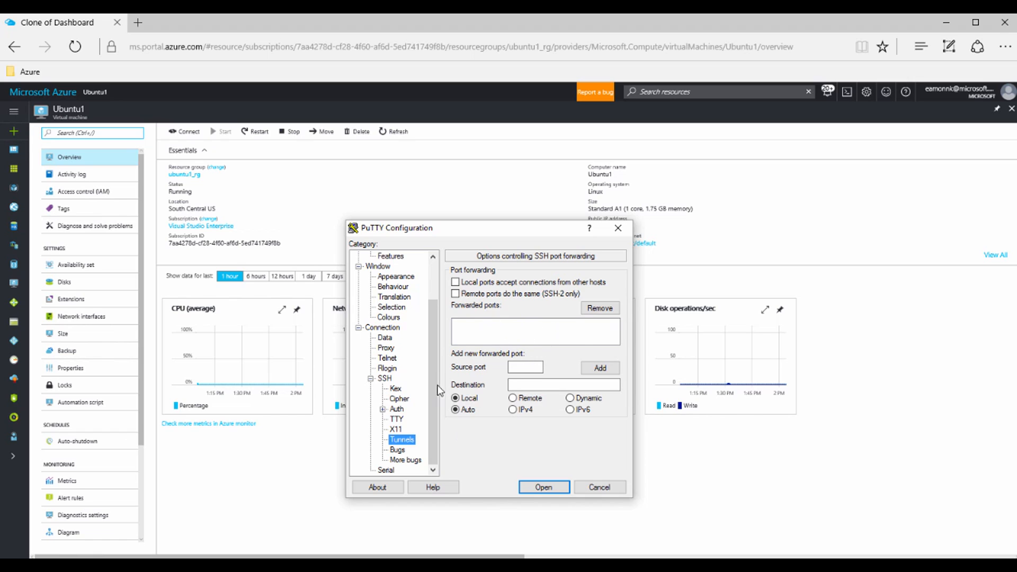
left_click_drag(437, 390, 438, 331)
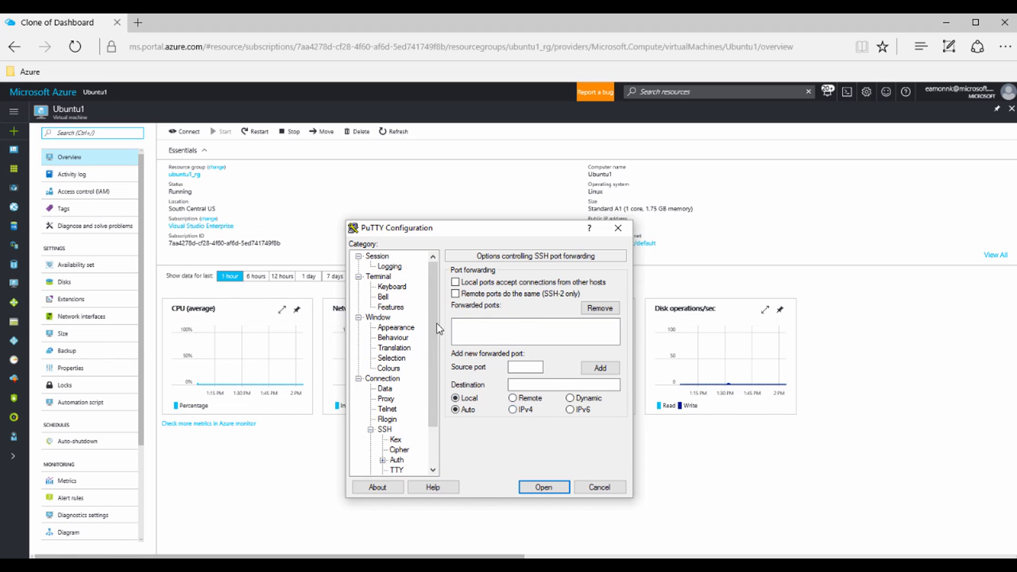
left_click(376, 256)
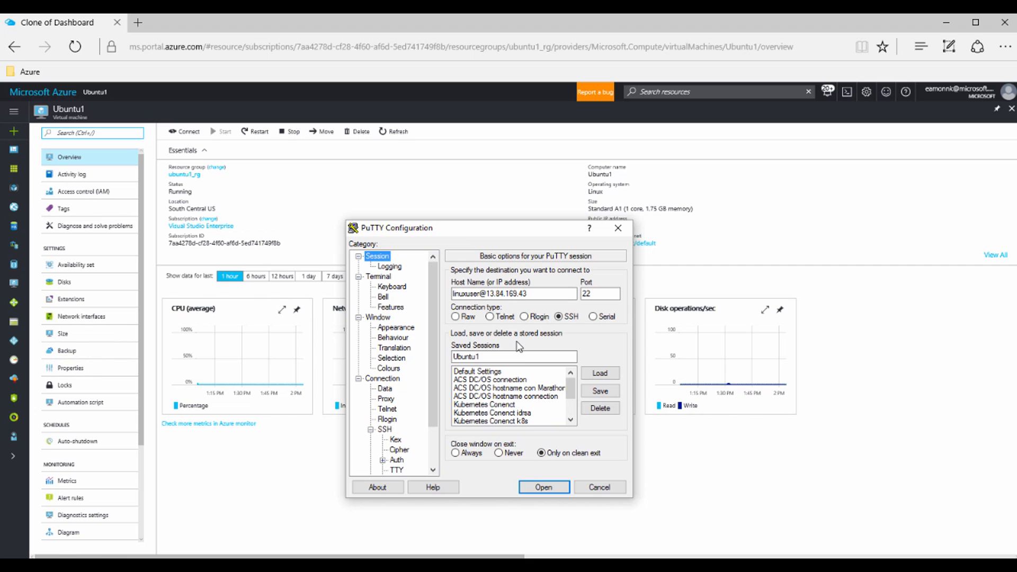
left_click(544, 487)
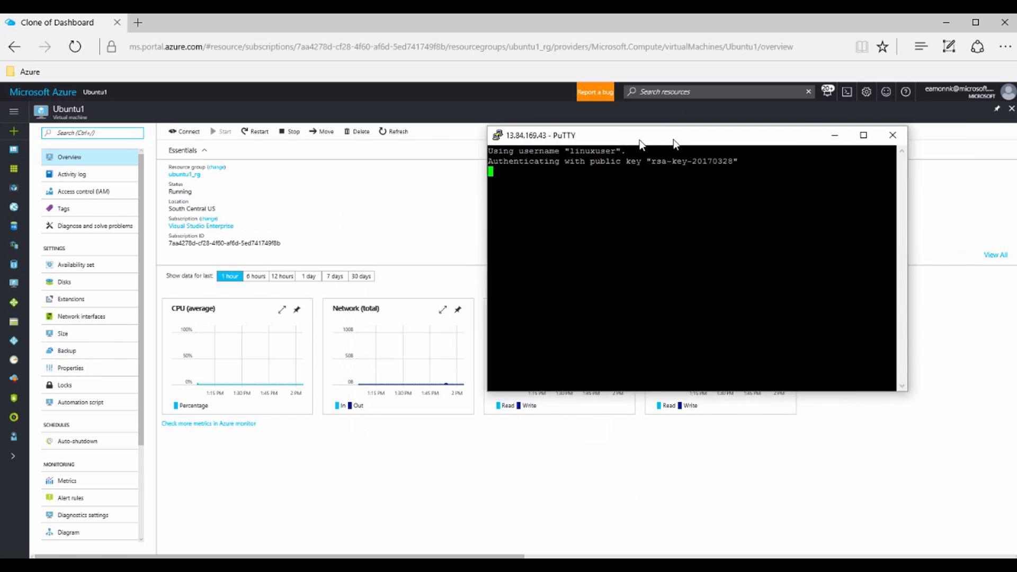
left_click_drag(673, 142, 475, 187)
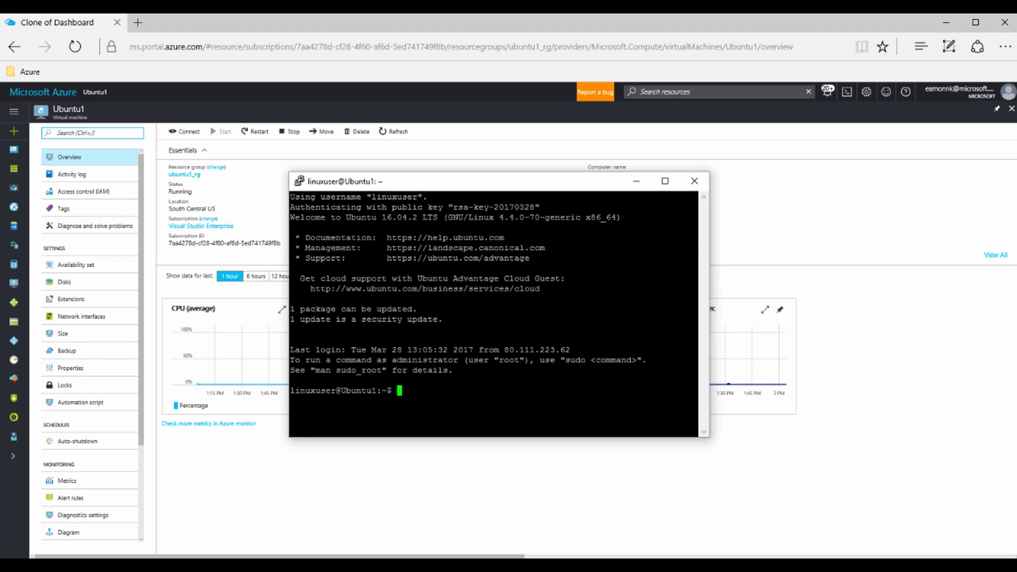
Change to the root directory of the Ubuntu1 virtual machine and list all its contents in long format, including hidden entries
type("cd /")
key("Return")
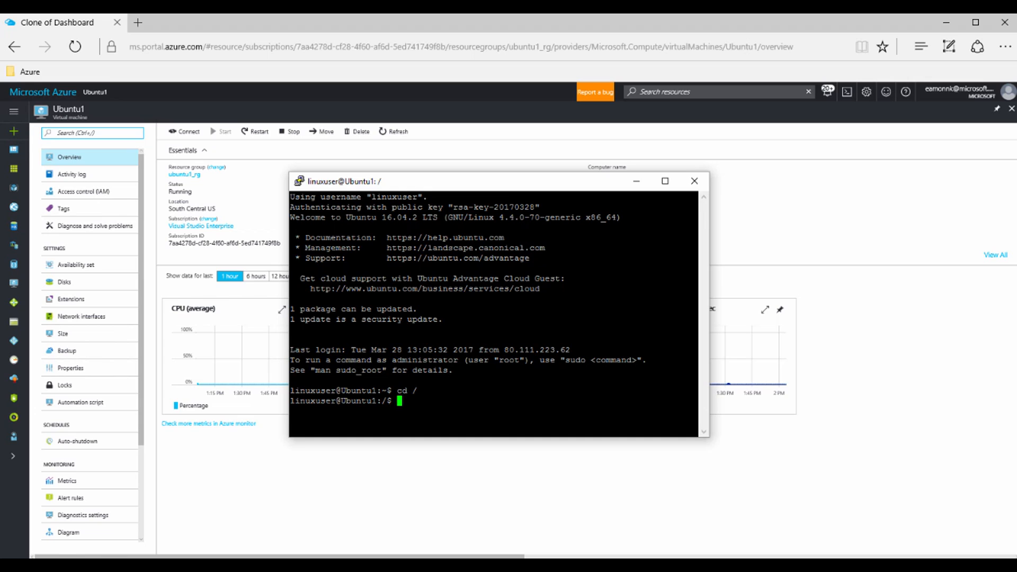
type("ls -la")
key("Return")
scroll(493, 312, "up", 8)
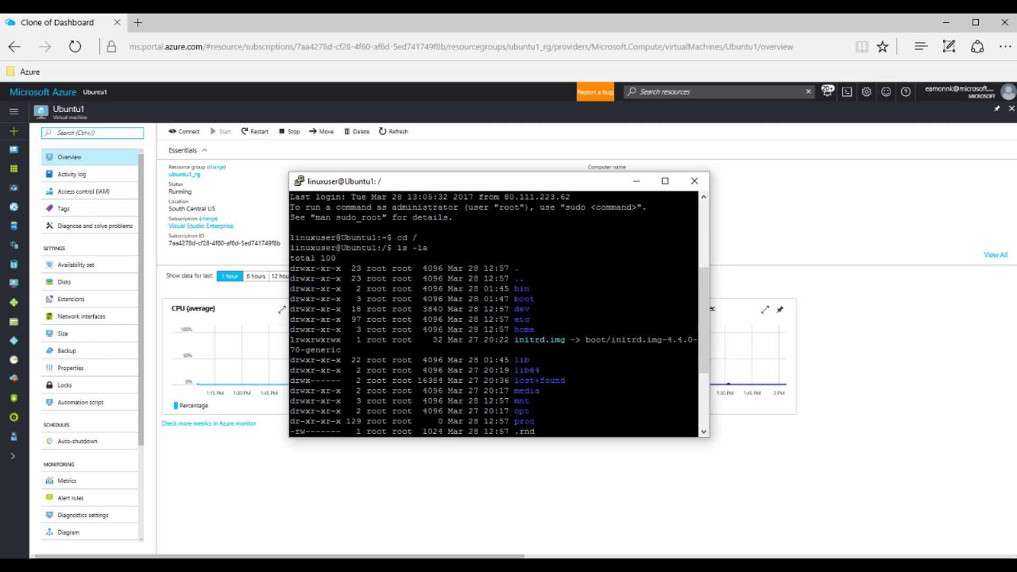
scroll(494, 312, "down", 8)
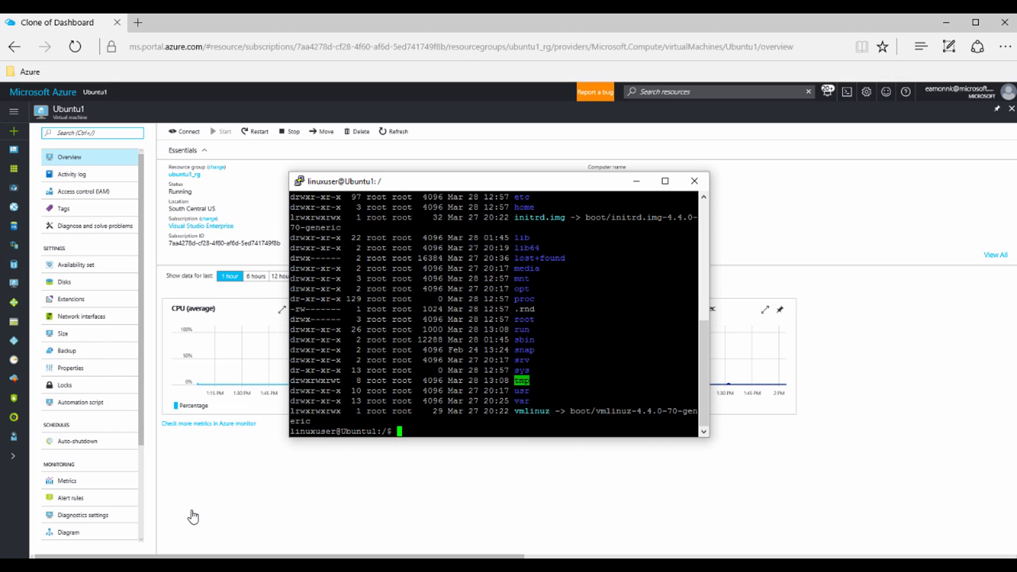
Query the machine's hostname and display its distribution details from /etc/*-release in the SSH session
type("hostname")
key("Return")
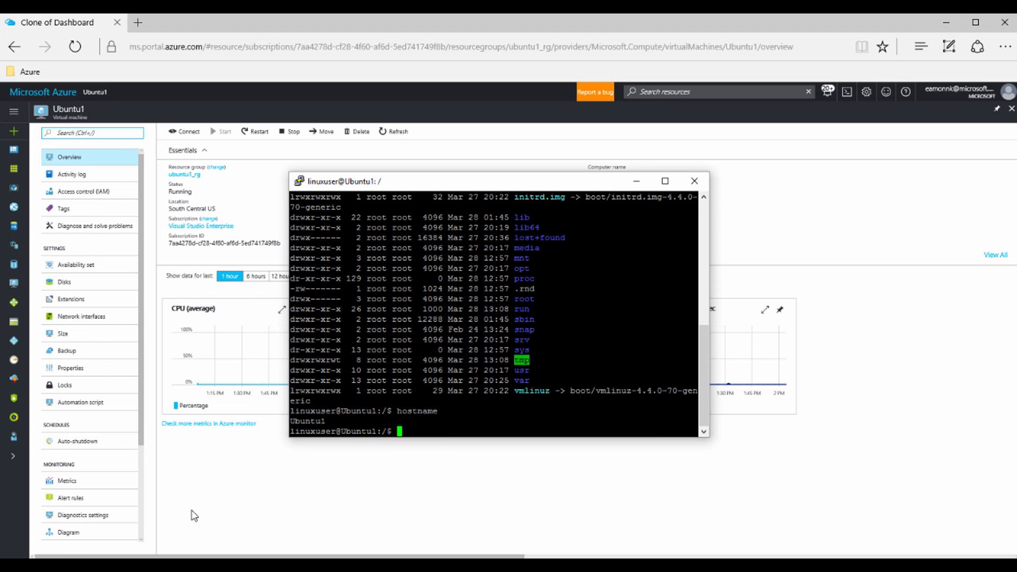
type("cat /etc/*-release")
key("Return")
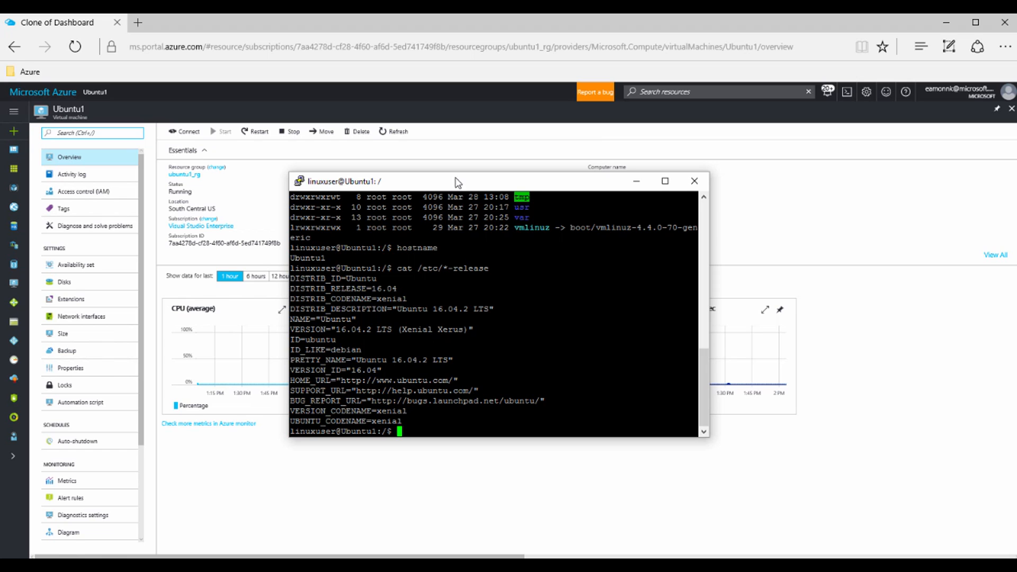
left_click_drag(456, 182, 461, 229)
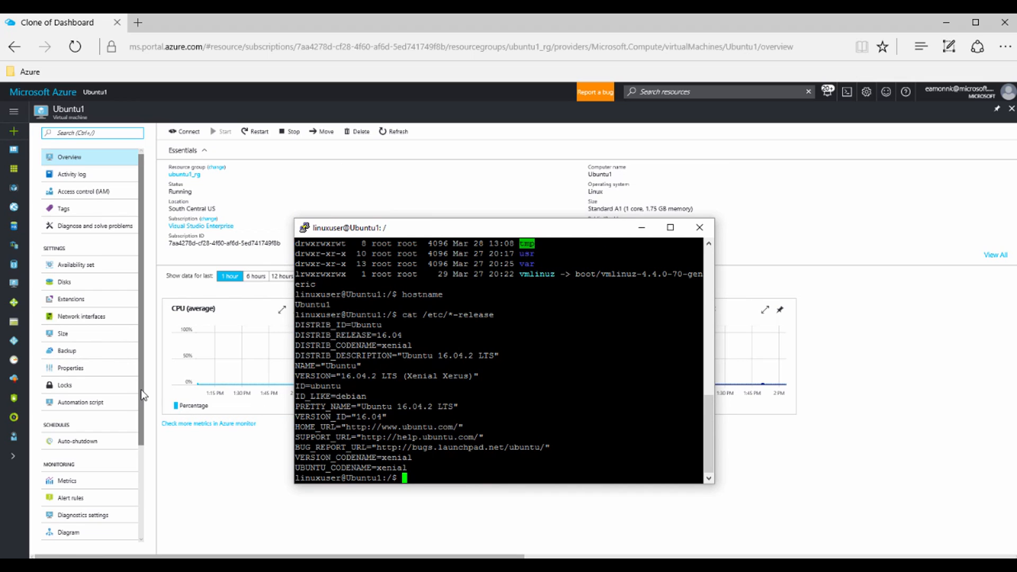
In the Azure portal, open Ubuntu1's Reset password settings and activate the SSH public key field for entry
left_click_drag(142, 395, 142, 495)
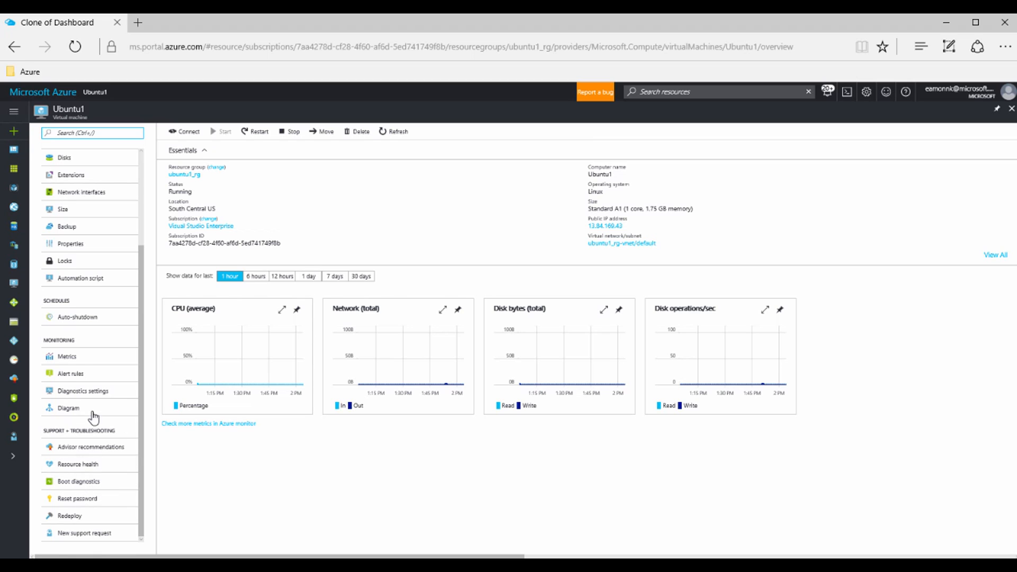
scroll(145, 407, "up", 1)
scroll(144, 370, "up", 3)
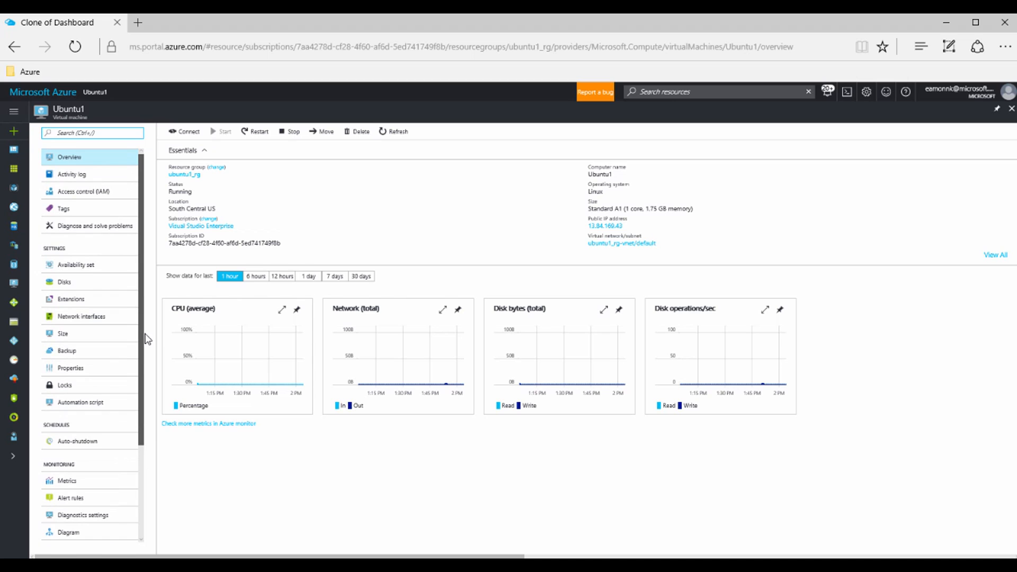
scroll(143, 341, "down", 4)
left_click(77, 499)
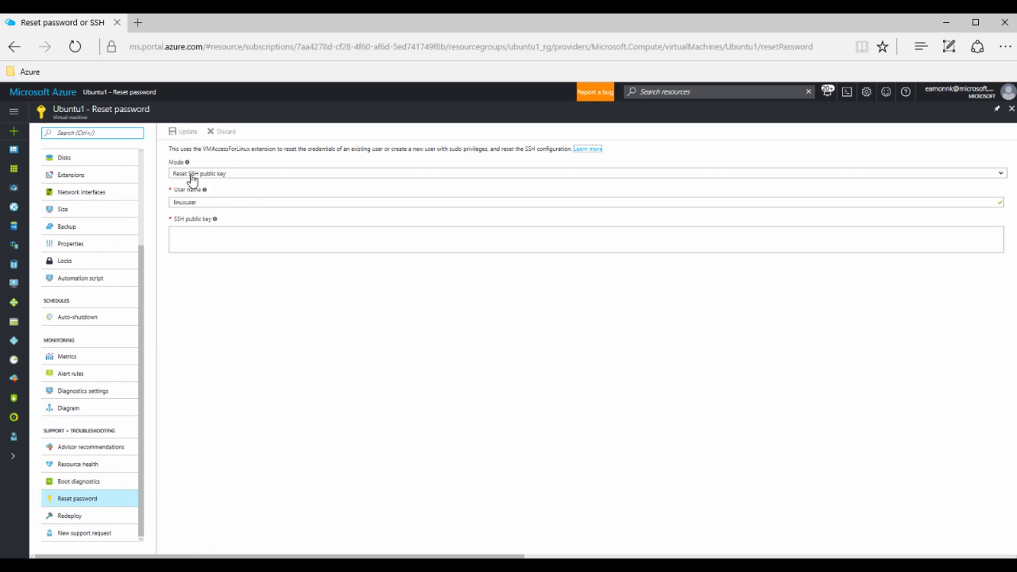
left_click(213, 236)
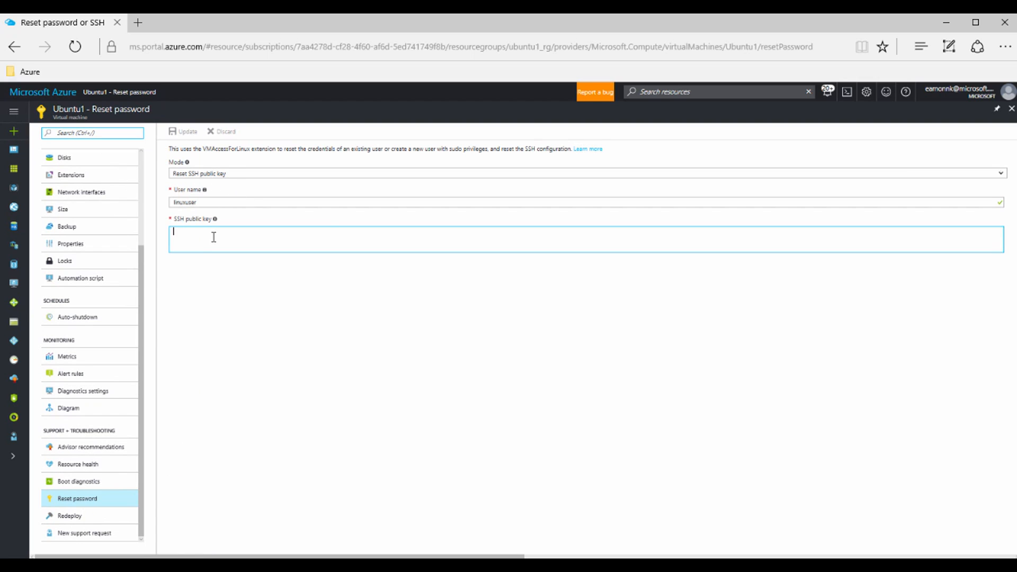